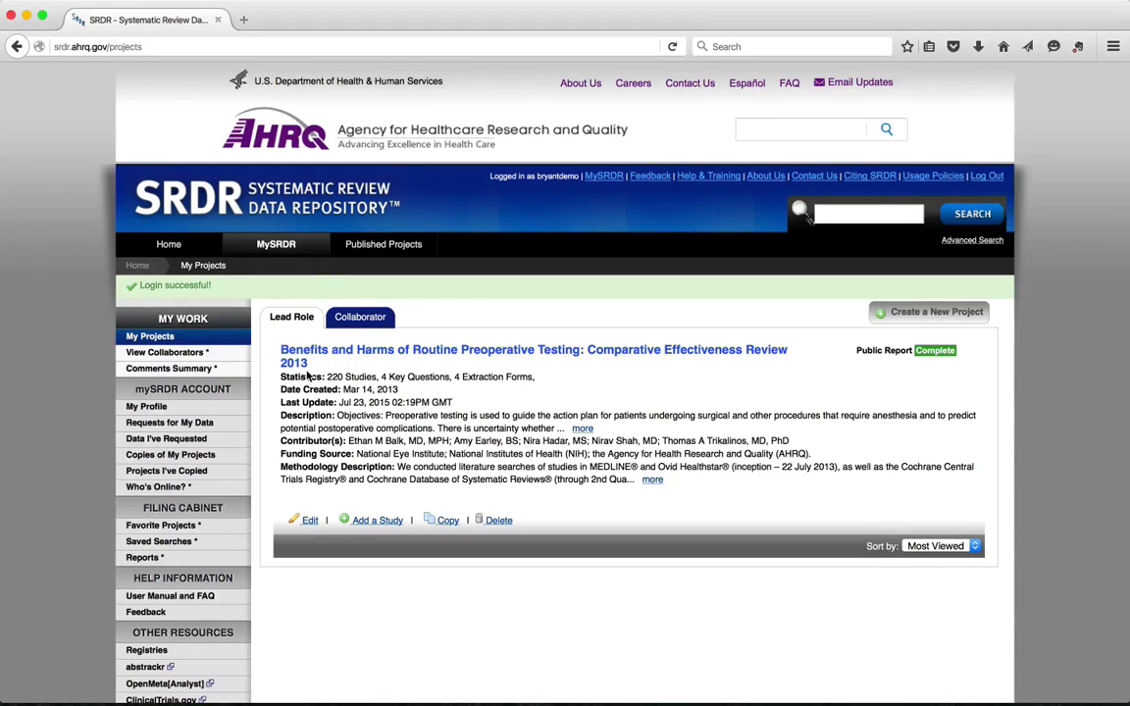
Open the Project Export tool of the project "Benefits and Harms of Routine Preoperative Testing: Comparative Effectiveness Review 2013".
click(309, 523)
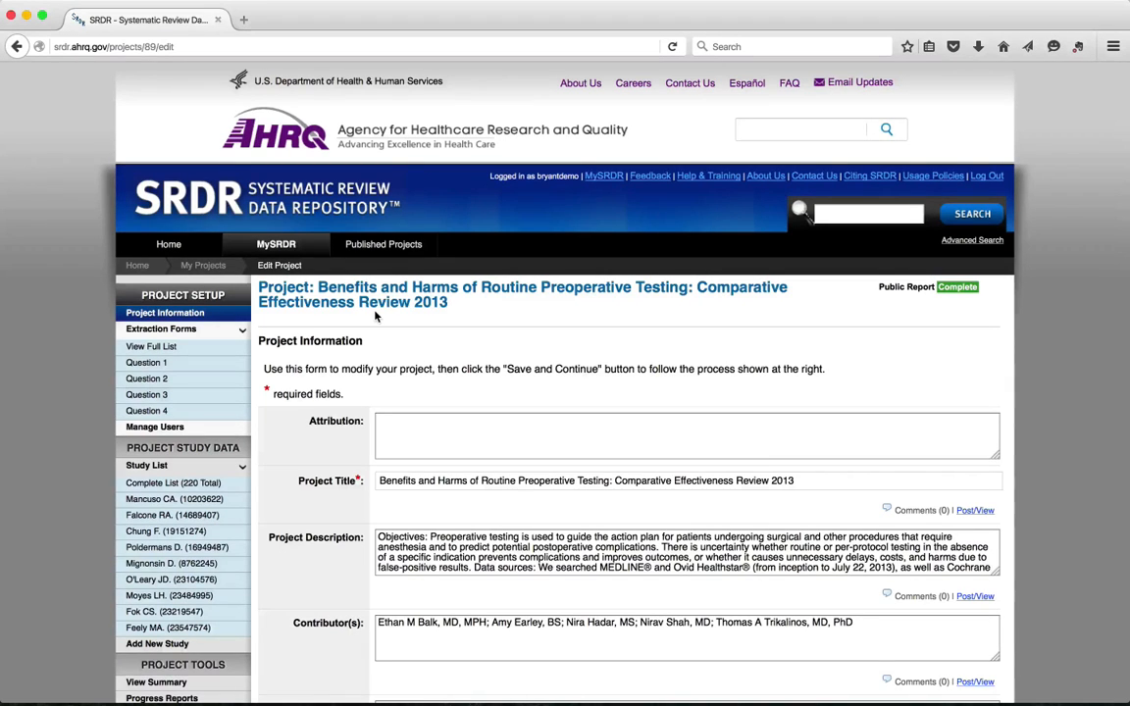
scroll(203, 520, down, 5)
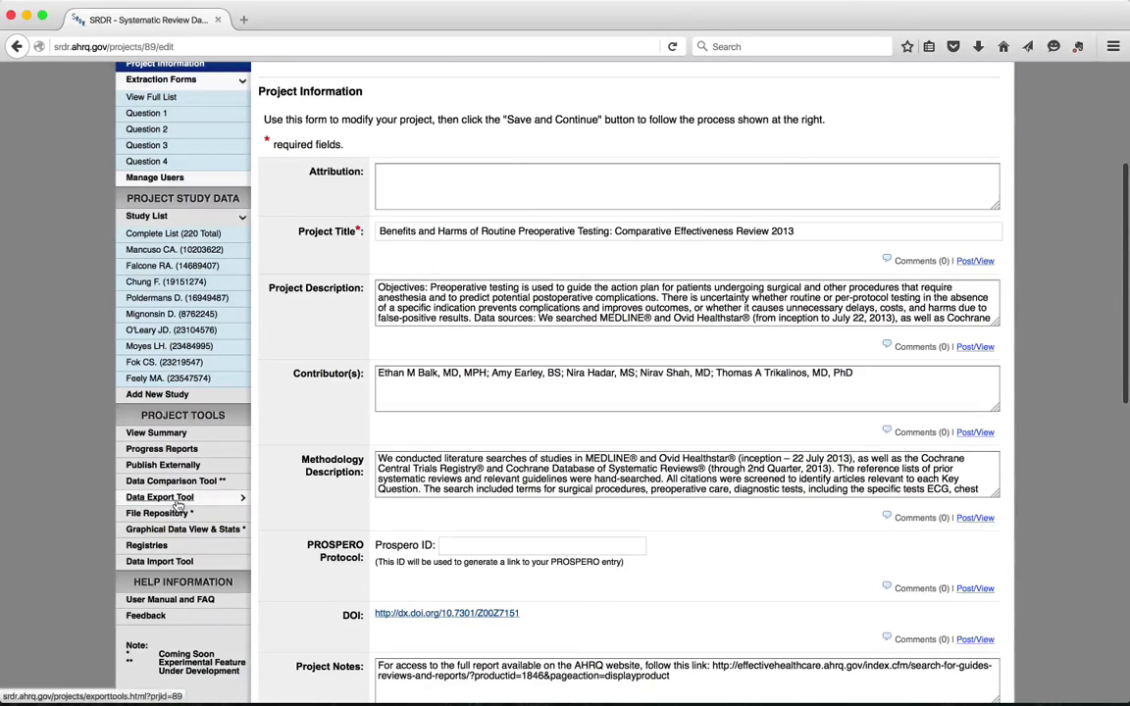
click(177, 502)
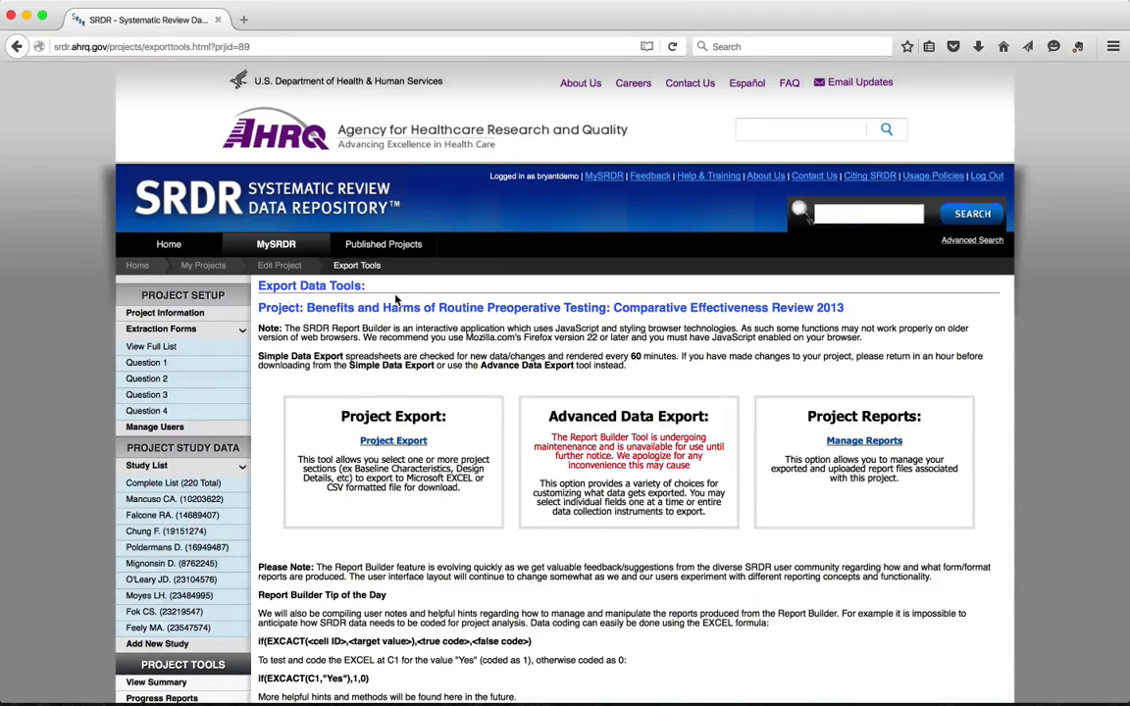
click(395, 443)
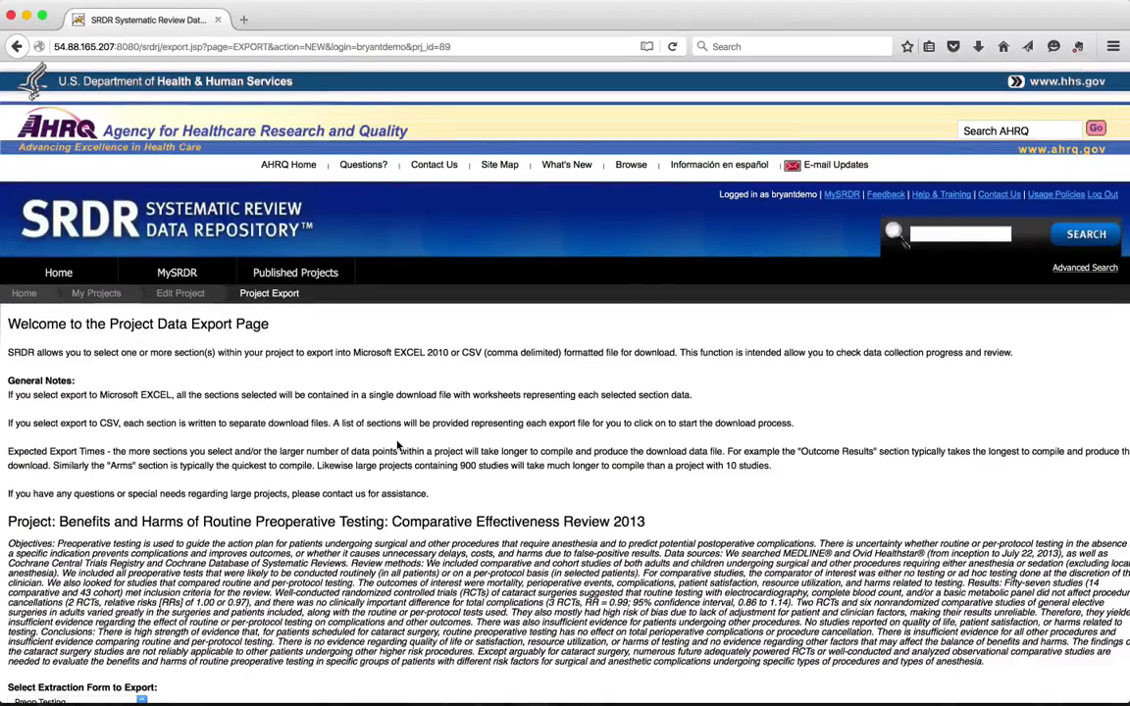
Choose Preop Testing as the extraction form to export and Microsoft Excel Workbook as the export format.
scroll(398, 447, down, 4)
scroll(397, 446, down, 5)
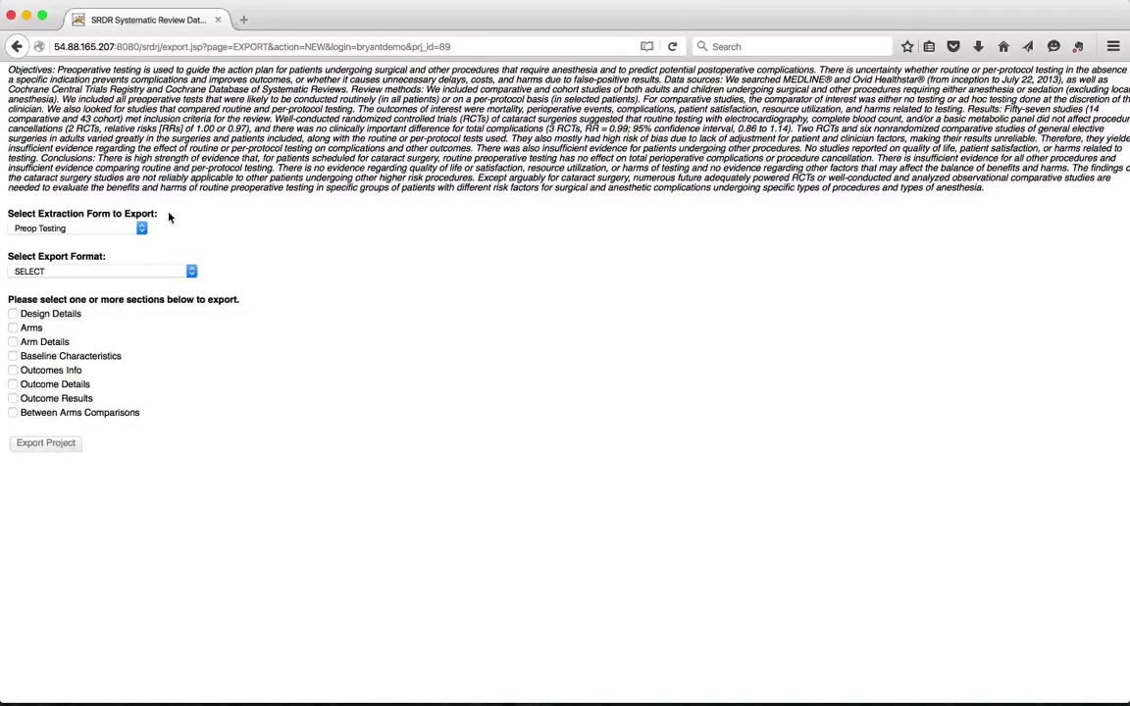
click(125, 231)
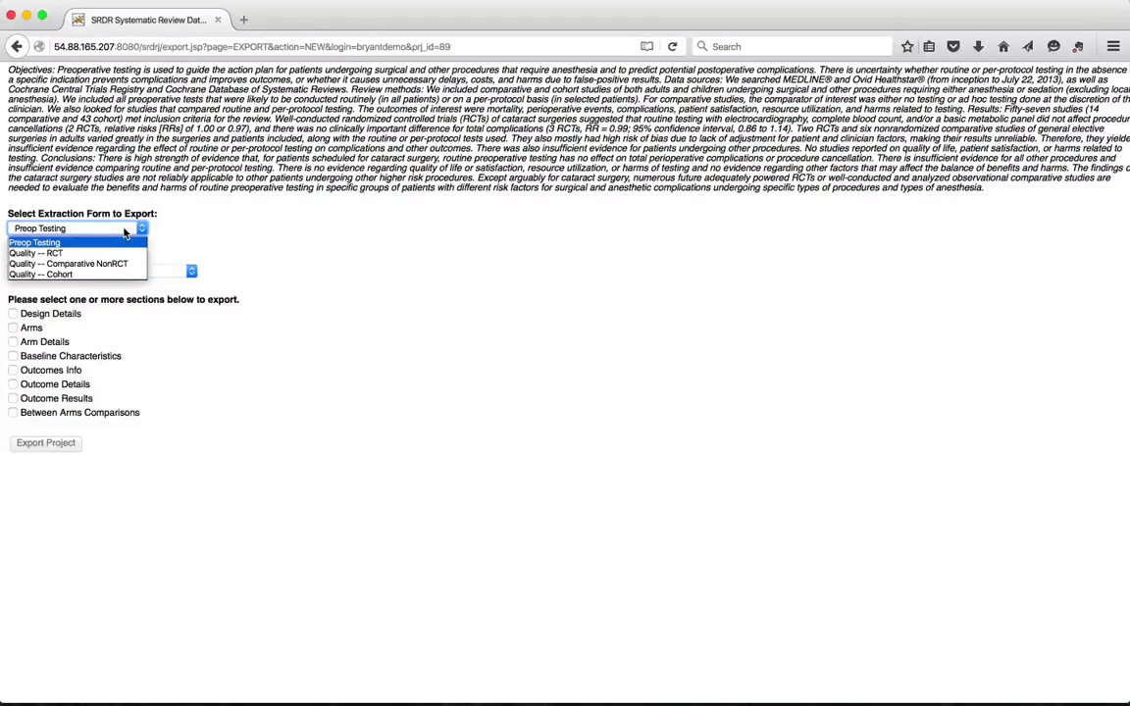
click(88, 243)
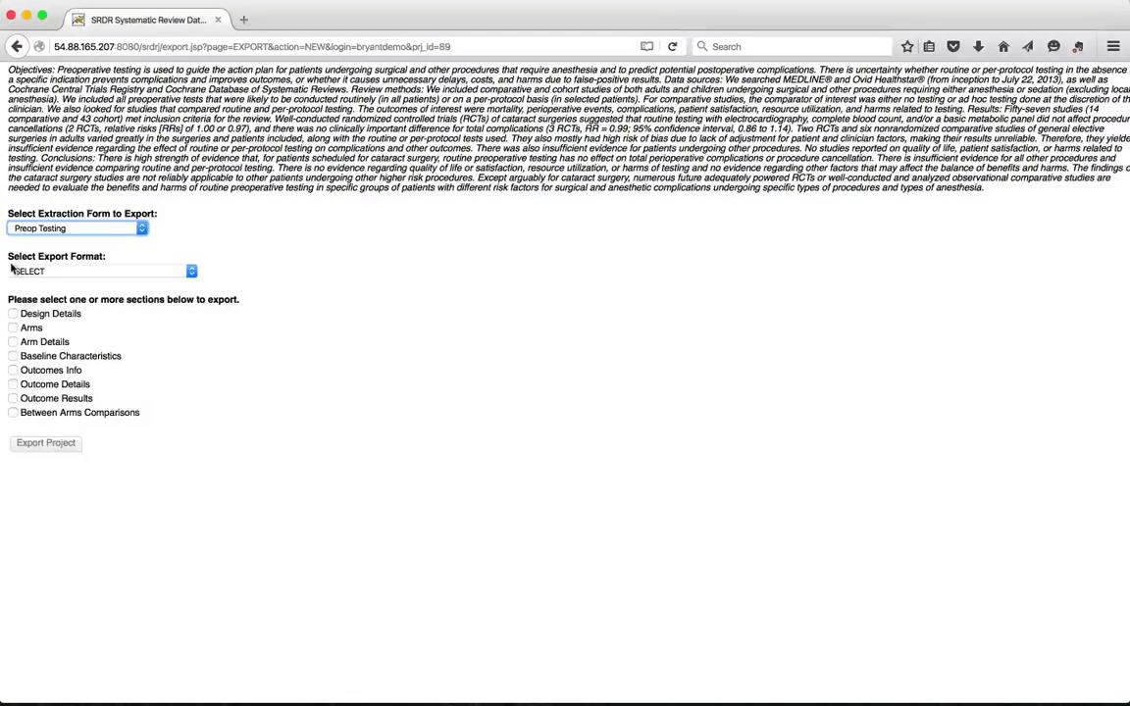
click(71, 270)
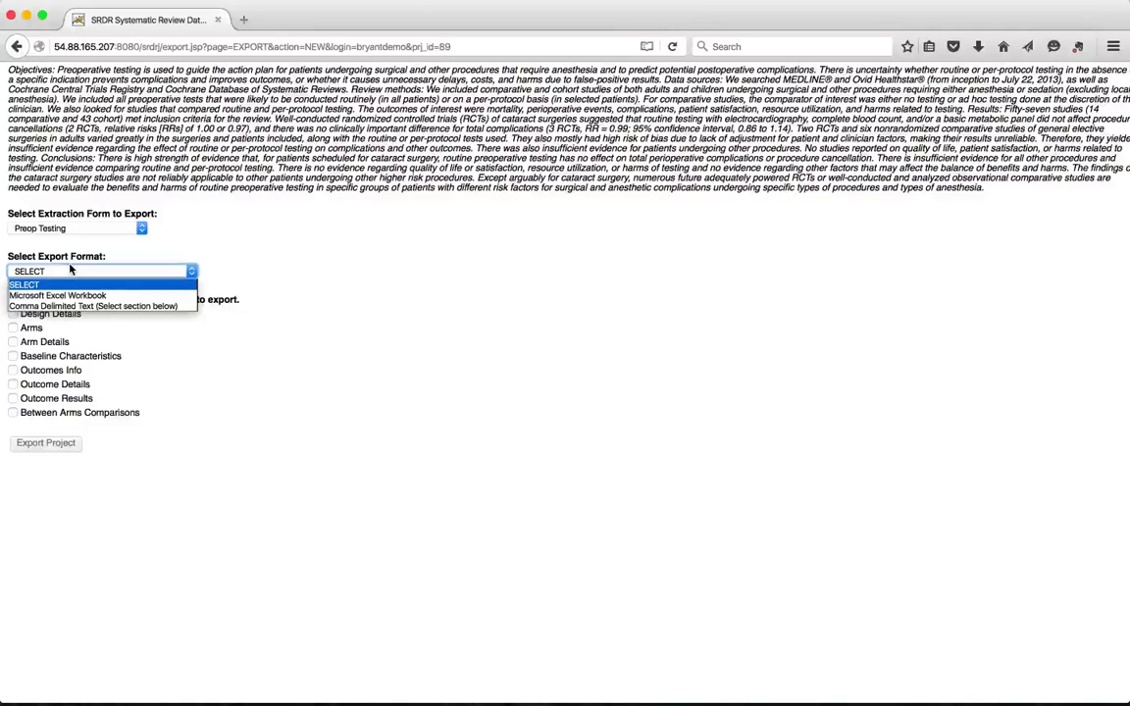
click(72, 299)
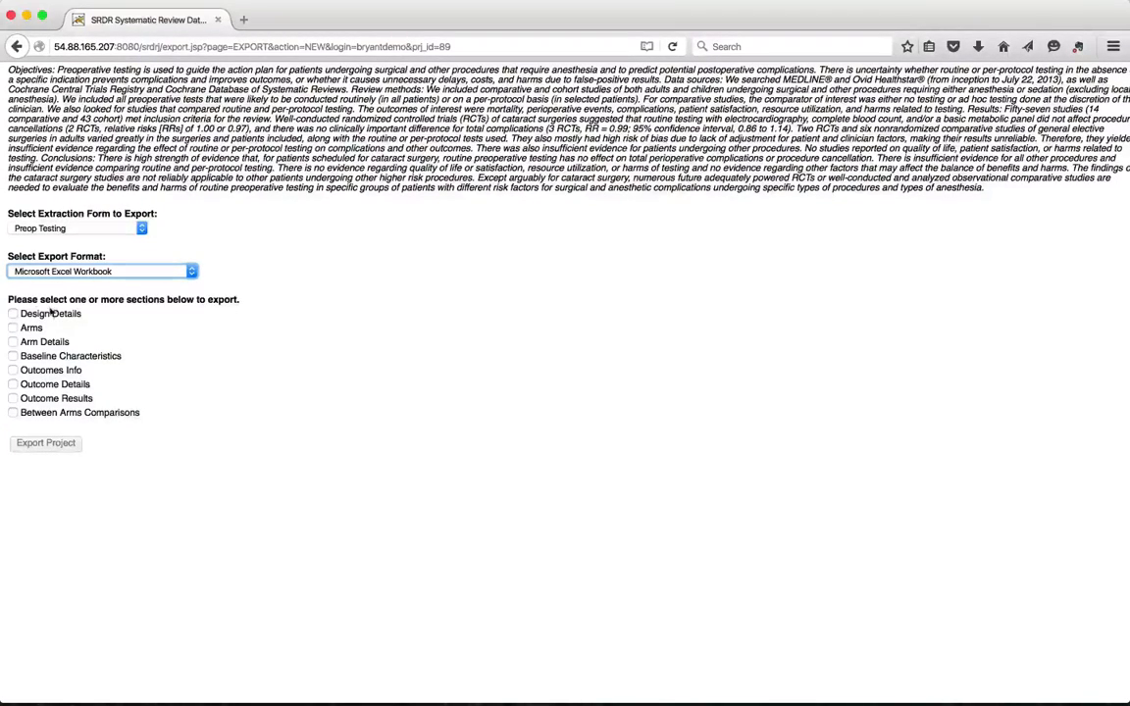
Include the sections Design Details, Arms, Arm Details, Outcomes Info, Outcome Details and Outcome Results in the export.
click(12, 314)
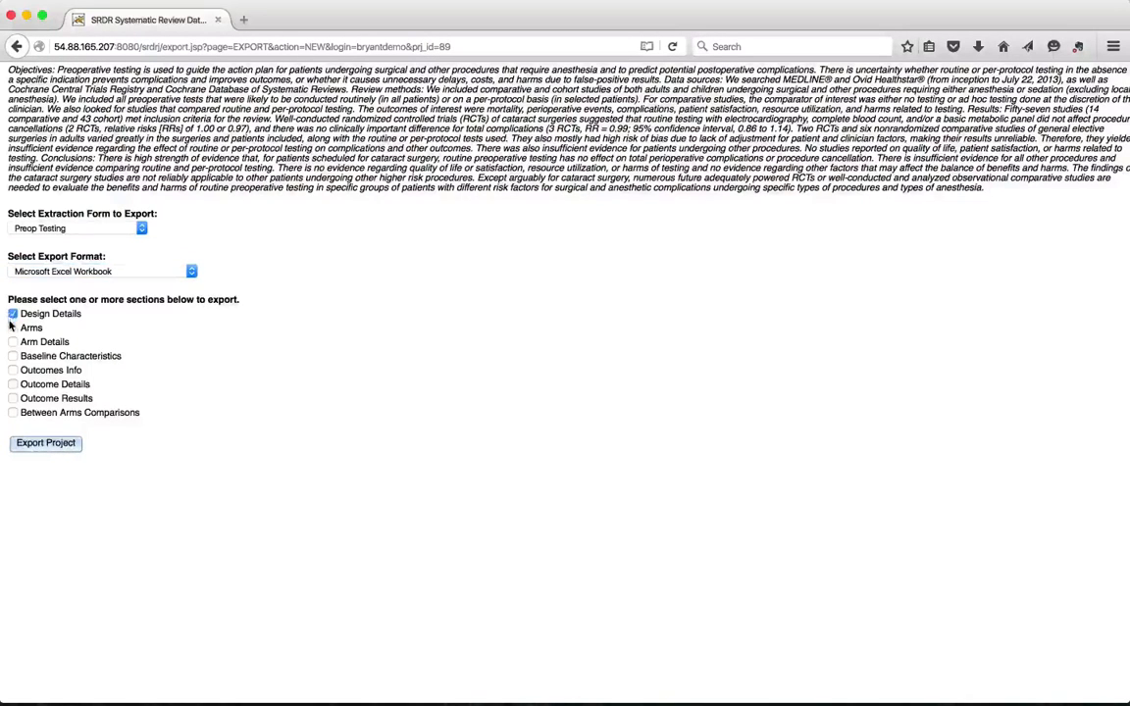
click(11, 327)
click(13, 341)
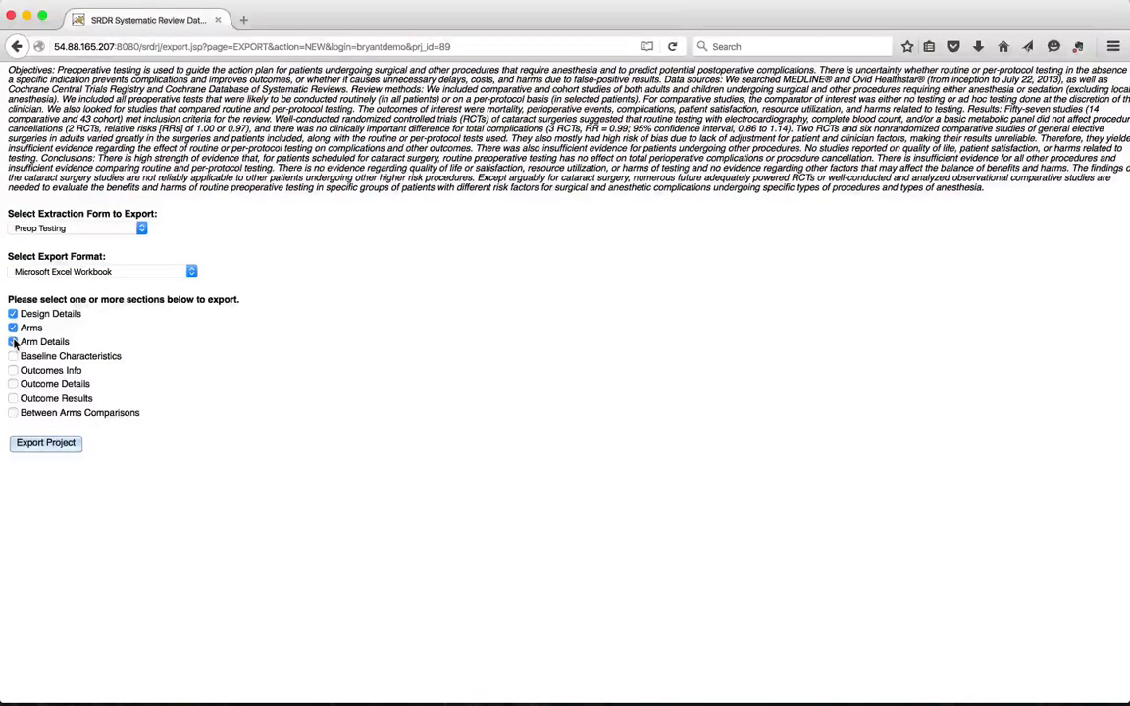
click(11, 370)
click(13, 399)
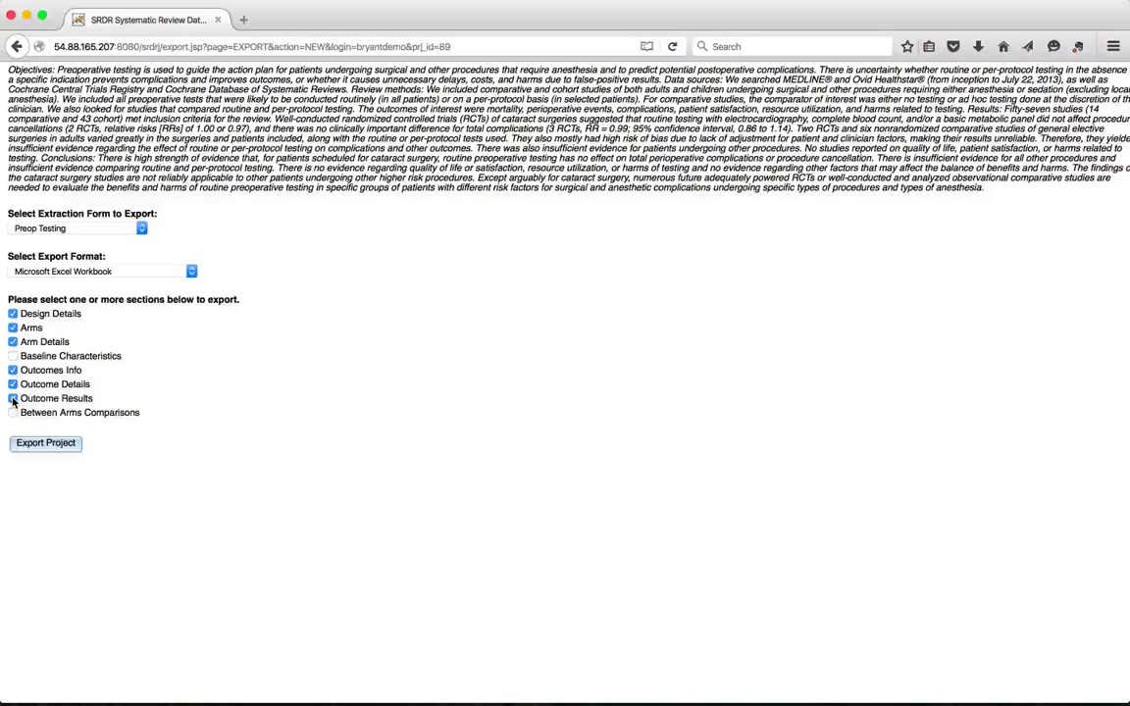
Export the project and save the resulting Excel report to disk.
click(60, 444)
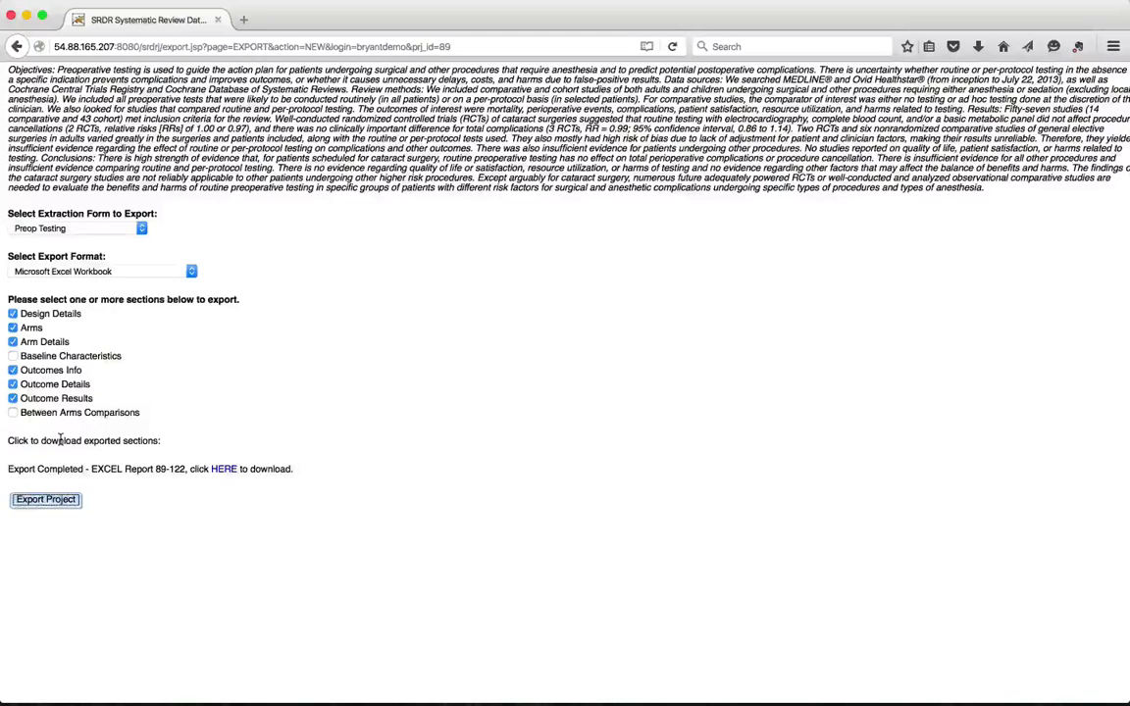
click(225, 469)
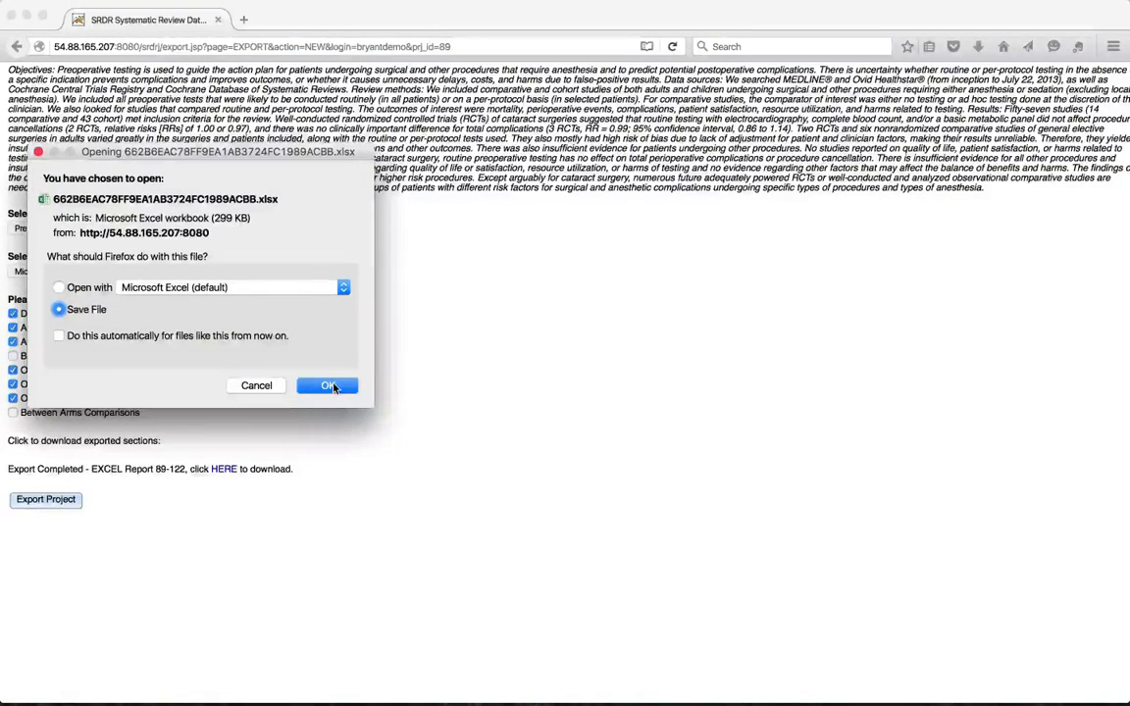
click(329, 386)
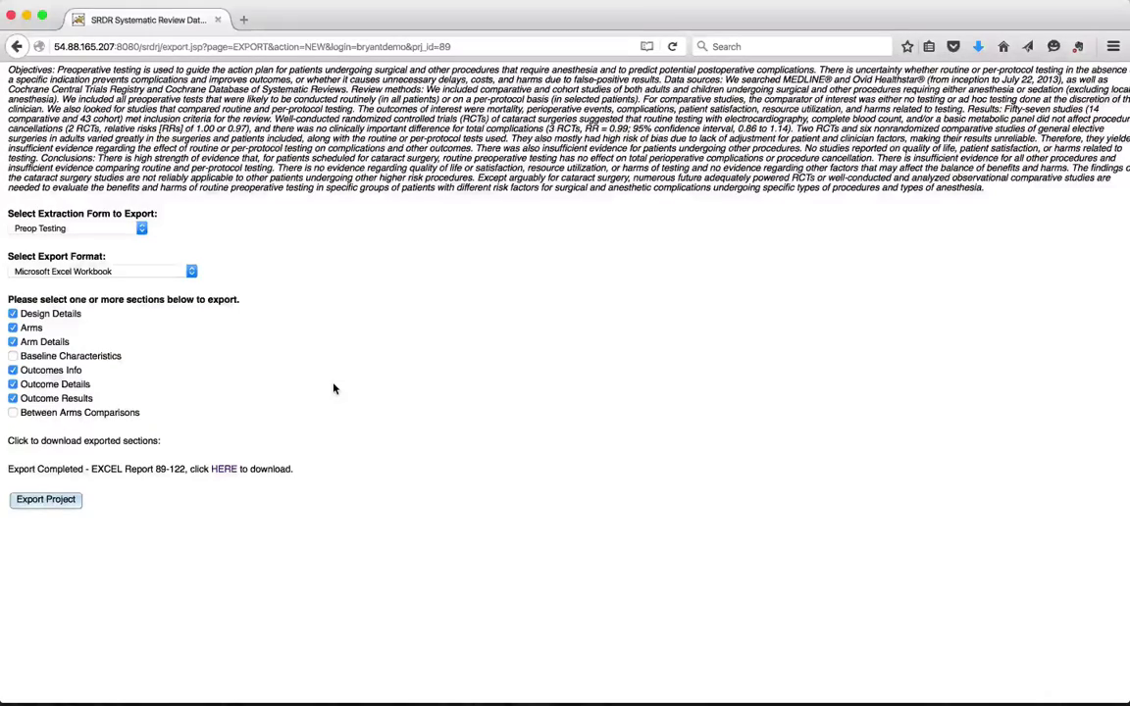
Switch to Finder, open Project Export - ID_89.xlsx in Excel and show its Design sheet.
key(ctrl+Right)
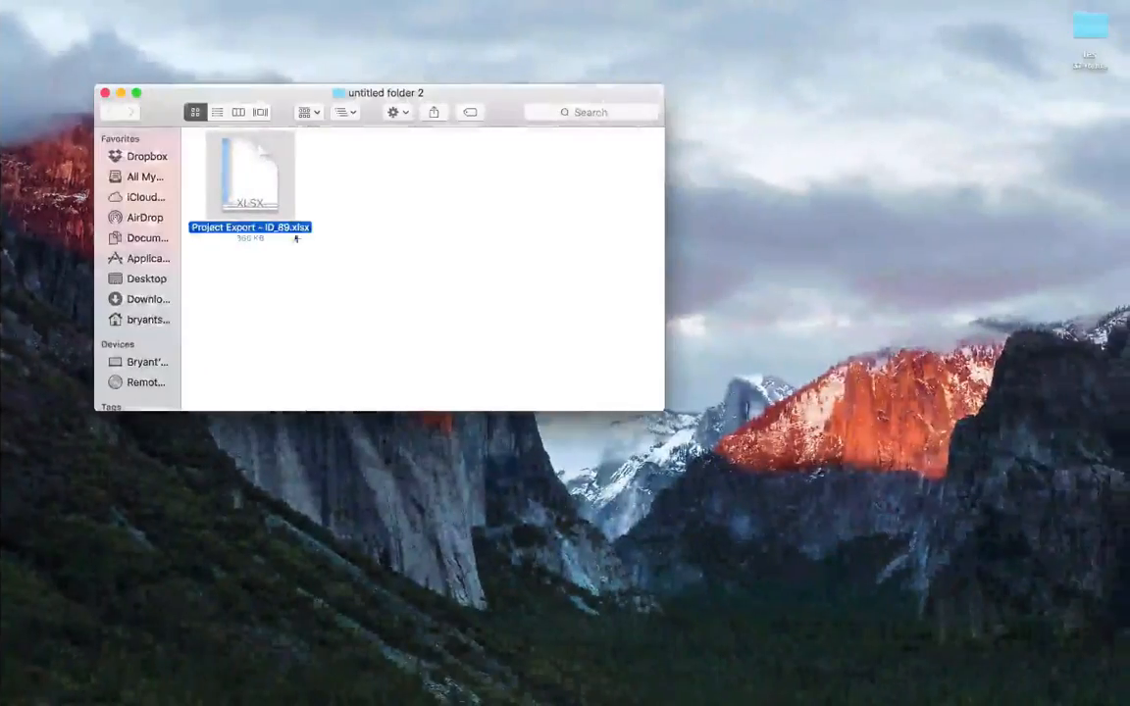
double_click(269, 195)
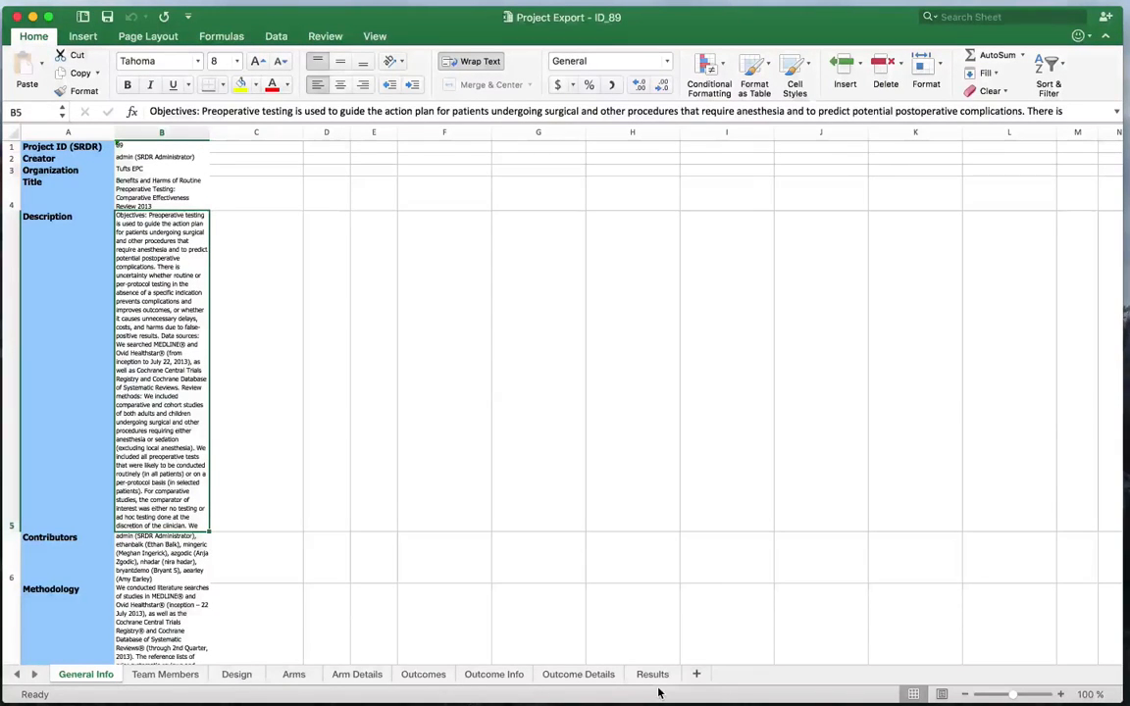
click(236, 675)
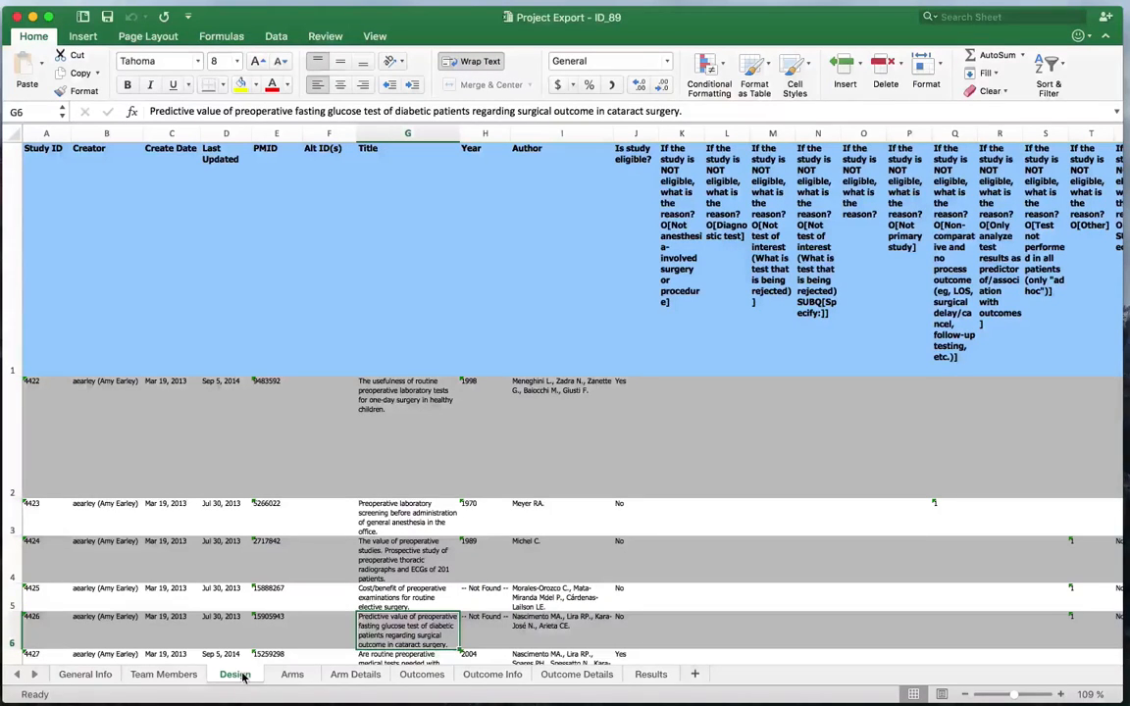
click(236, 675)
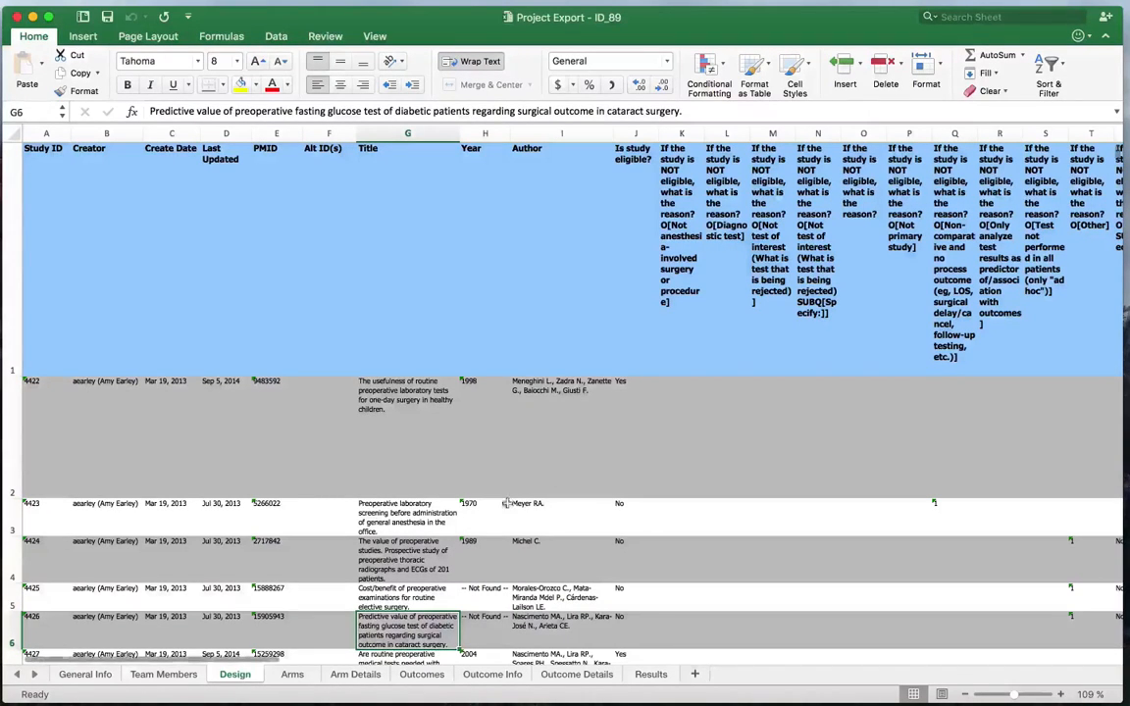
Examine the ineligibility-reason headers from K1 to Q1 and the study titles from G2 to G6 on the Design sheet.
click(677, 320)
key(Right)
key(Right)
key(Right)
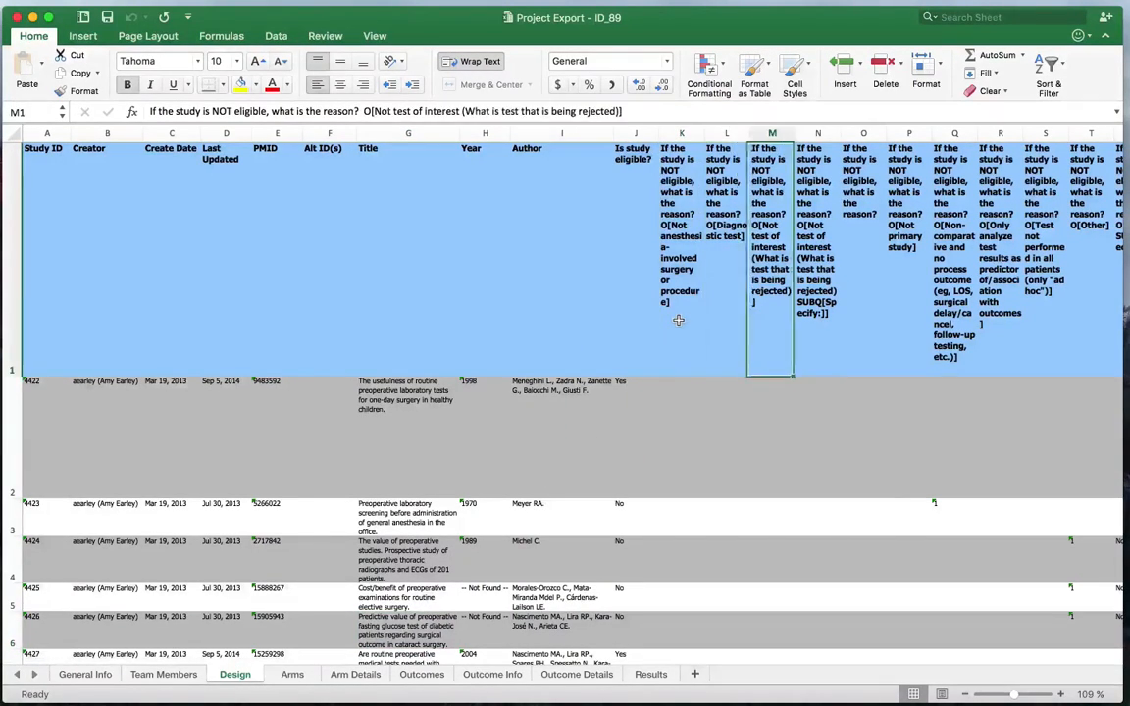
key(Right)
key(Right)
key(Right)
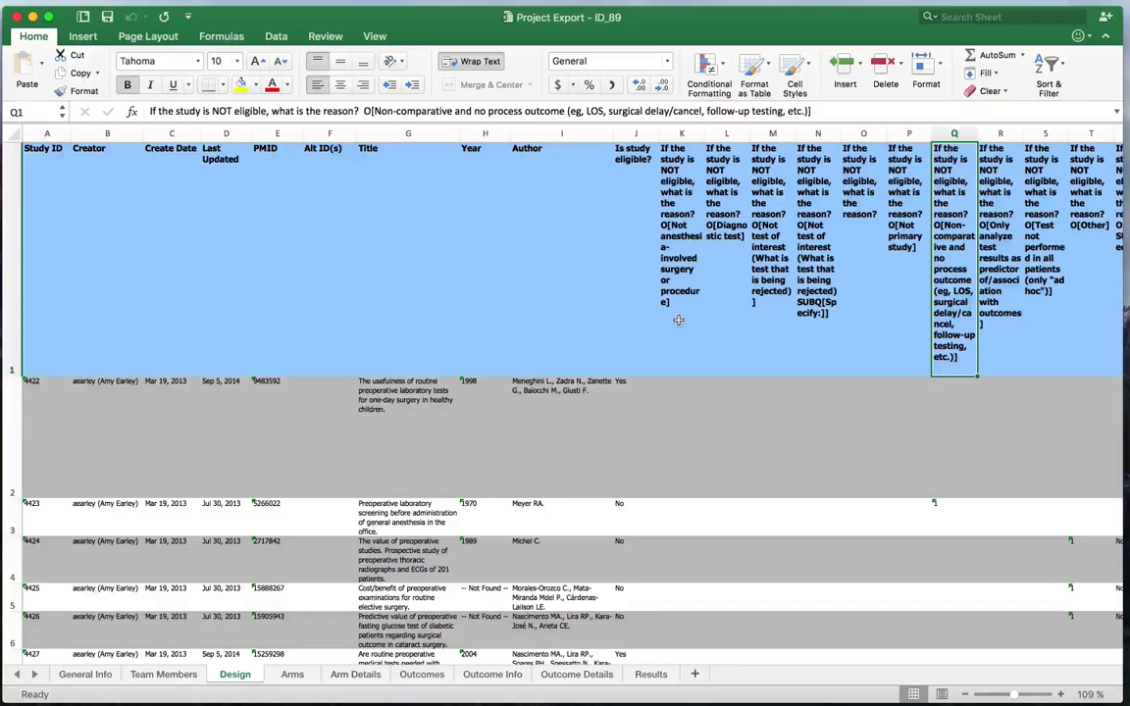
click(386, 416)
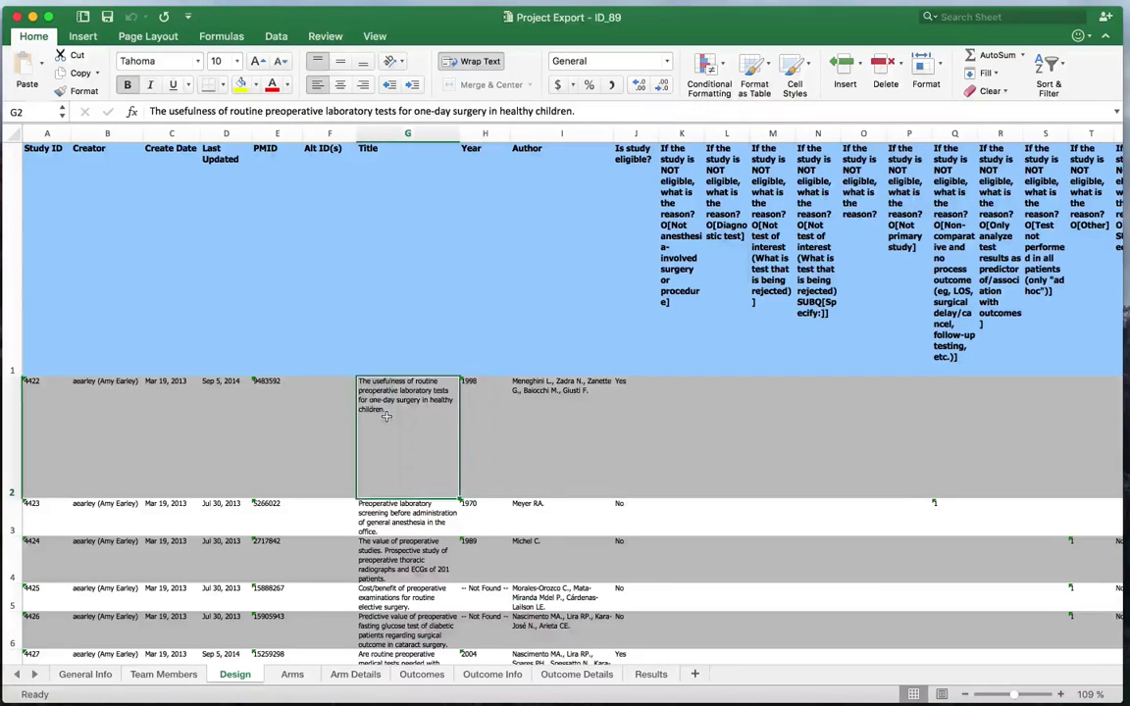
key(Down)
key(Down)
key(Down)
key(Down)
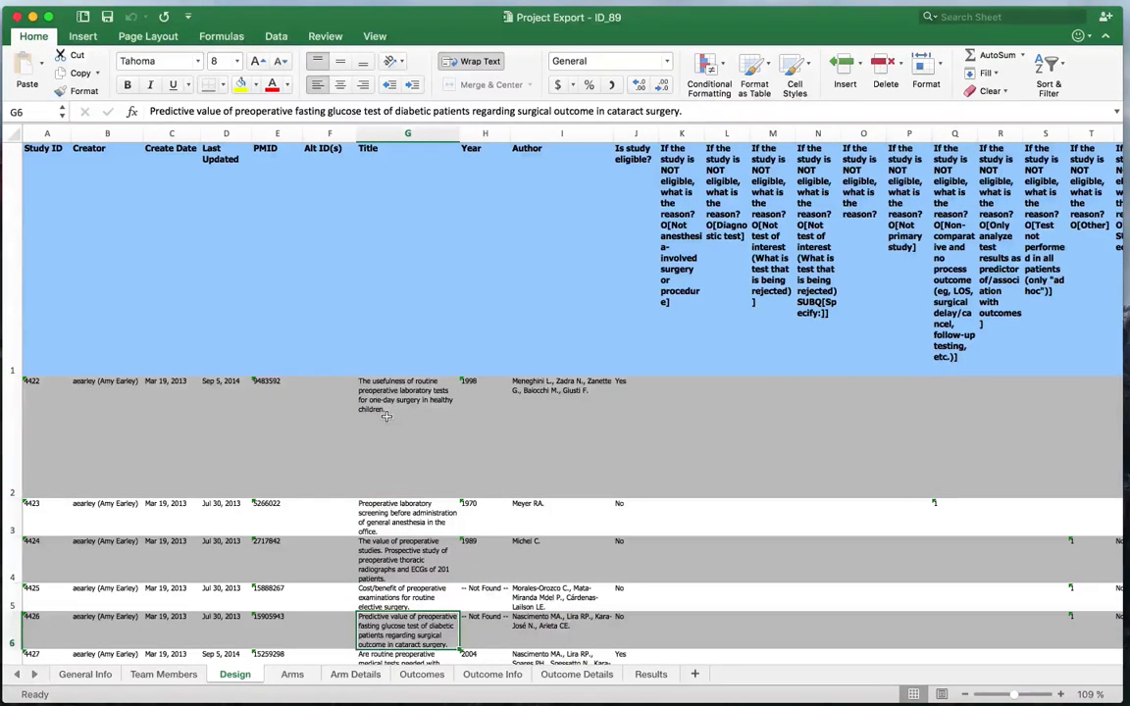
Switch back to the SRDR export page in Firefox and set the export format to Comma Delimited Text (Select section below).
key(ctrl+Left)
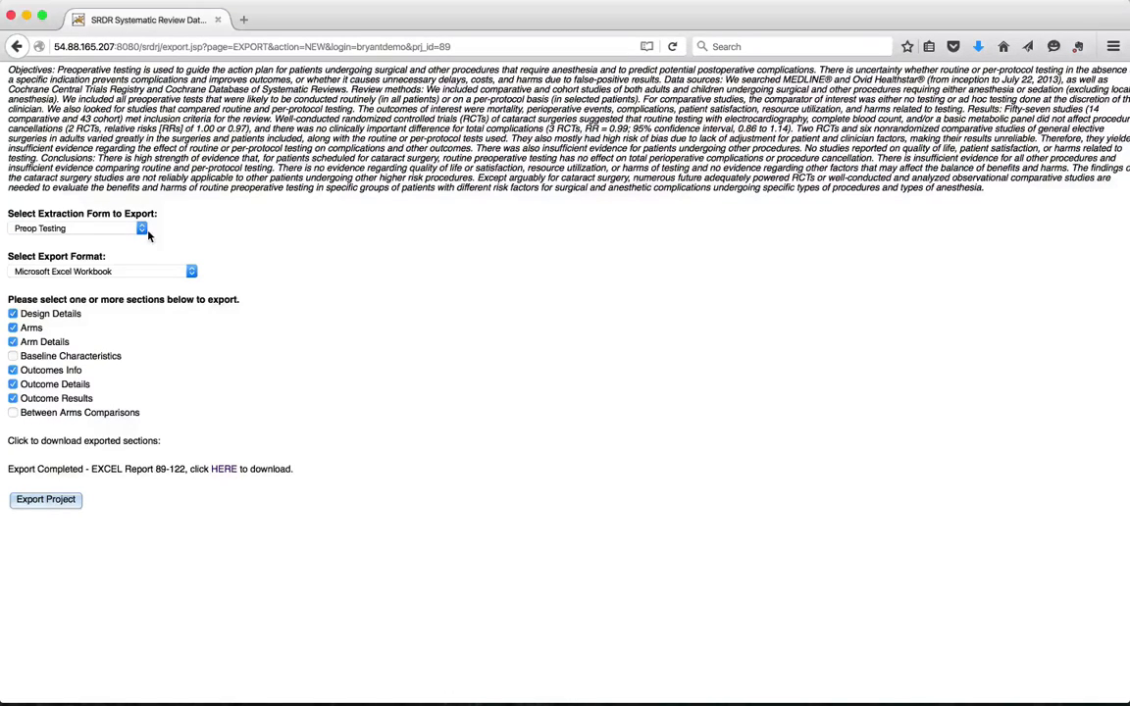
click(152, 275)
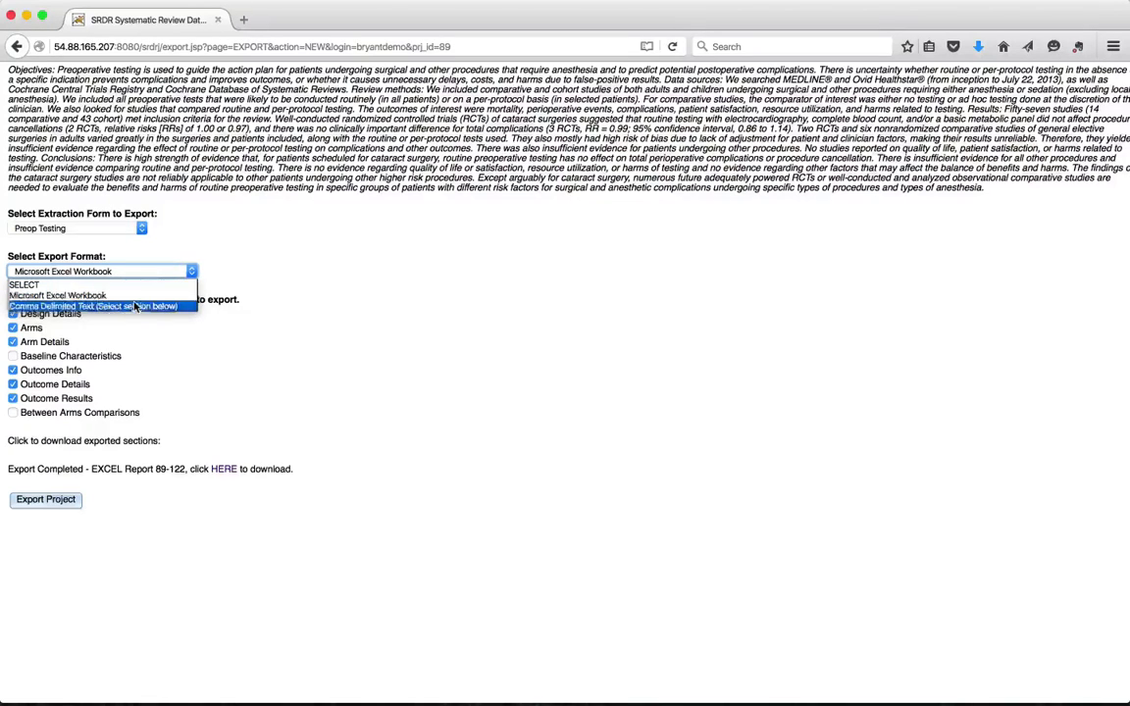
click(135, 304)
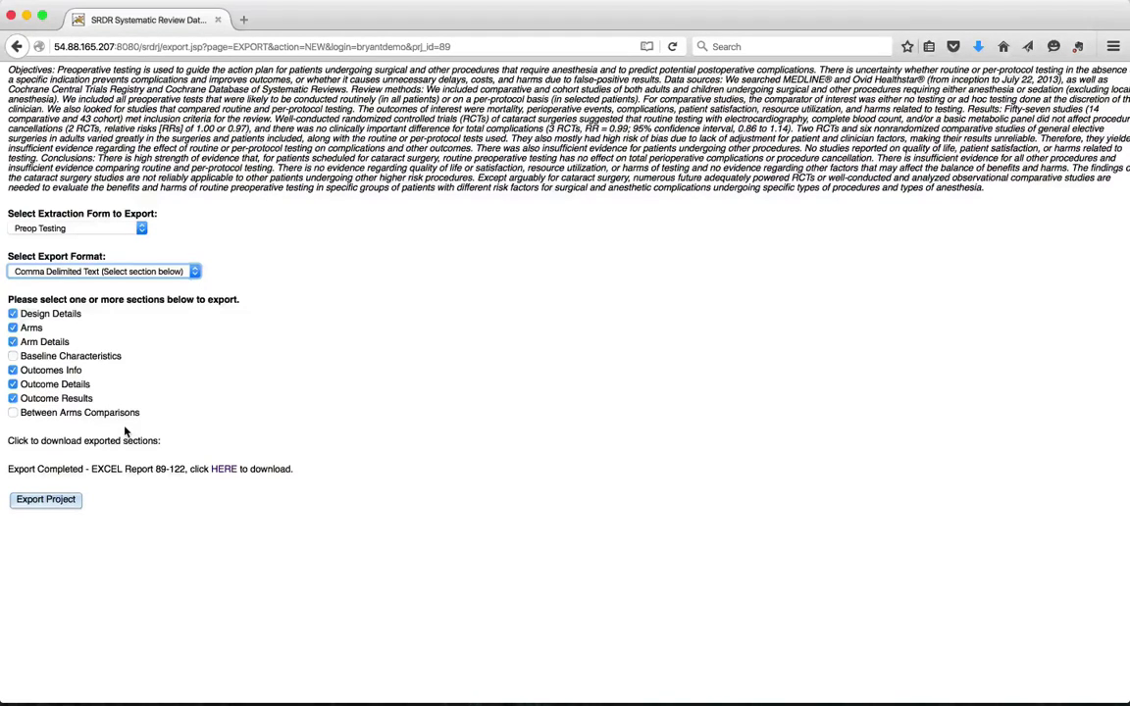
Export the project as CSV and save the Arm Details section file to disk.
click(51, 499)
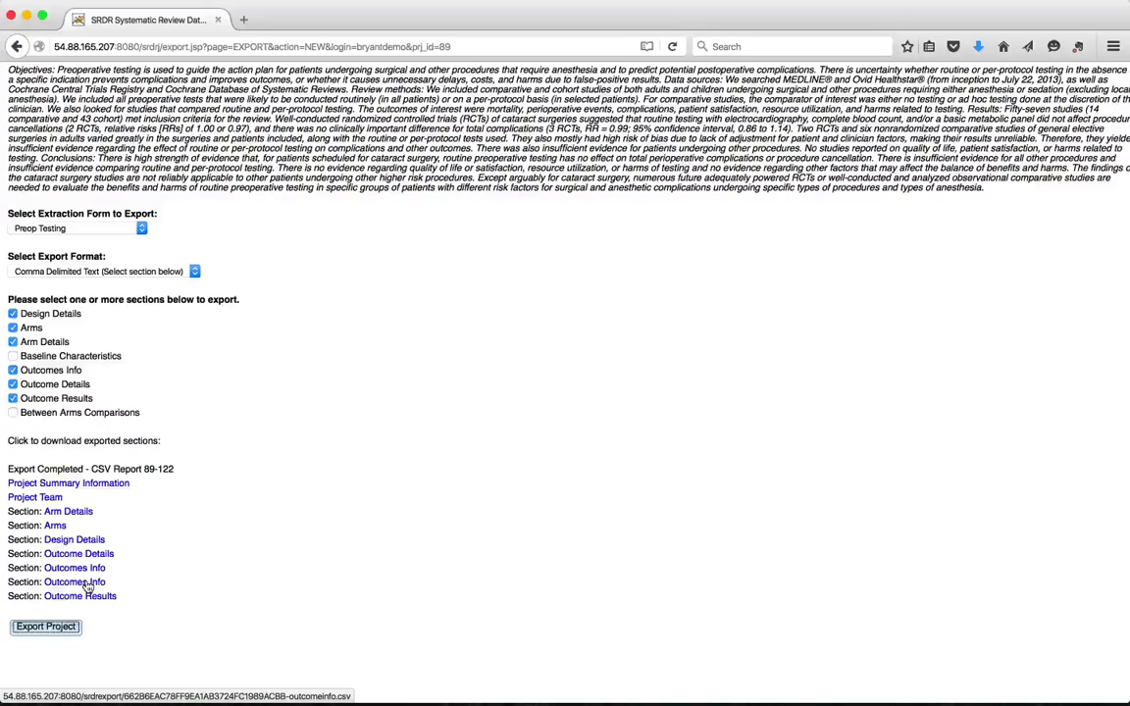
click(76, 518)
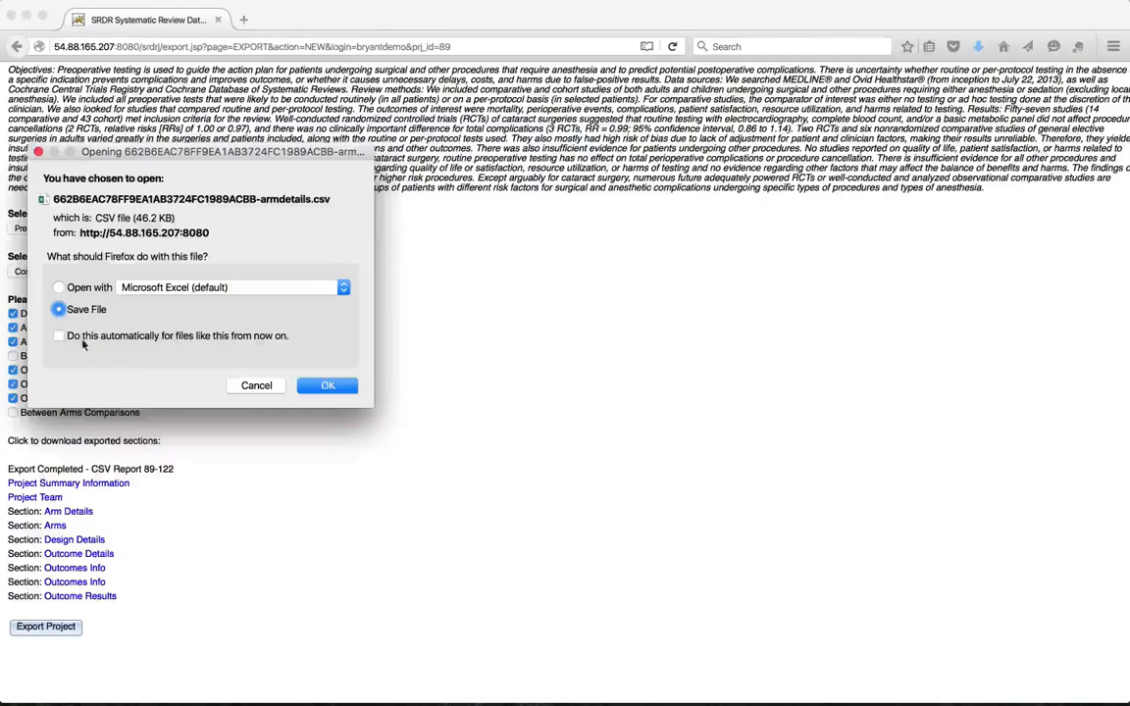
click(324, 386)
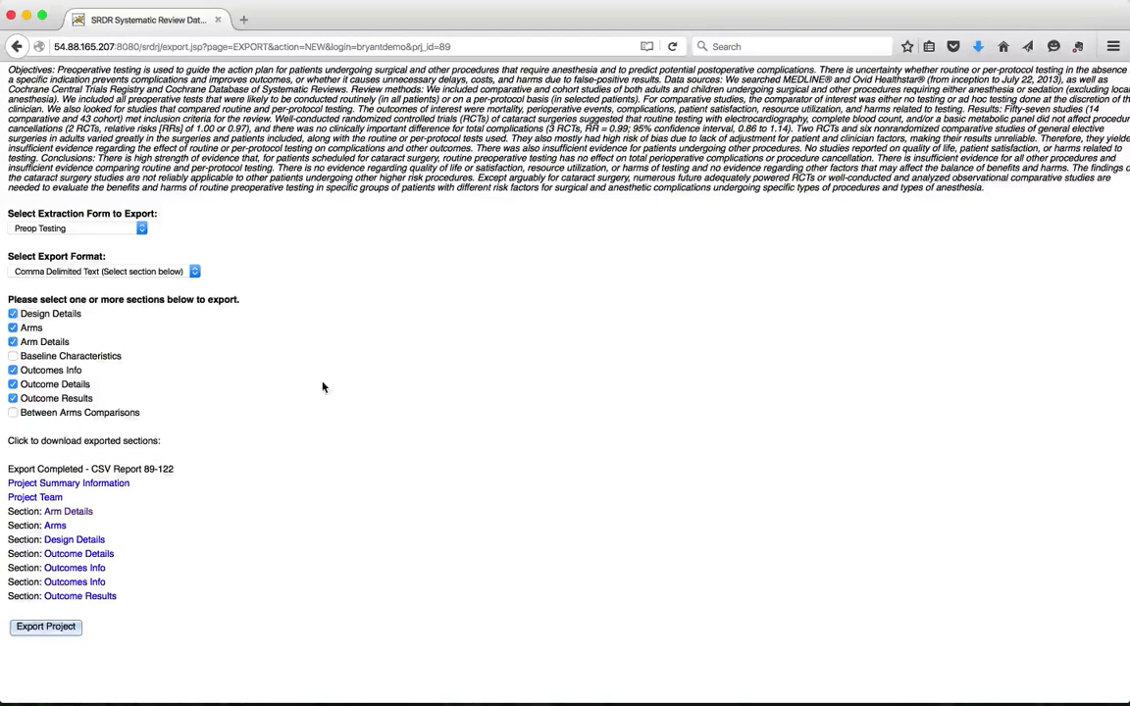